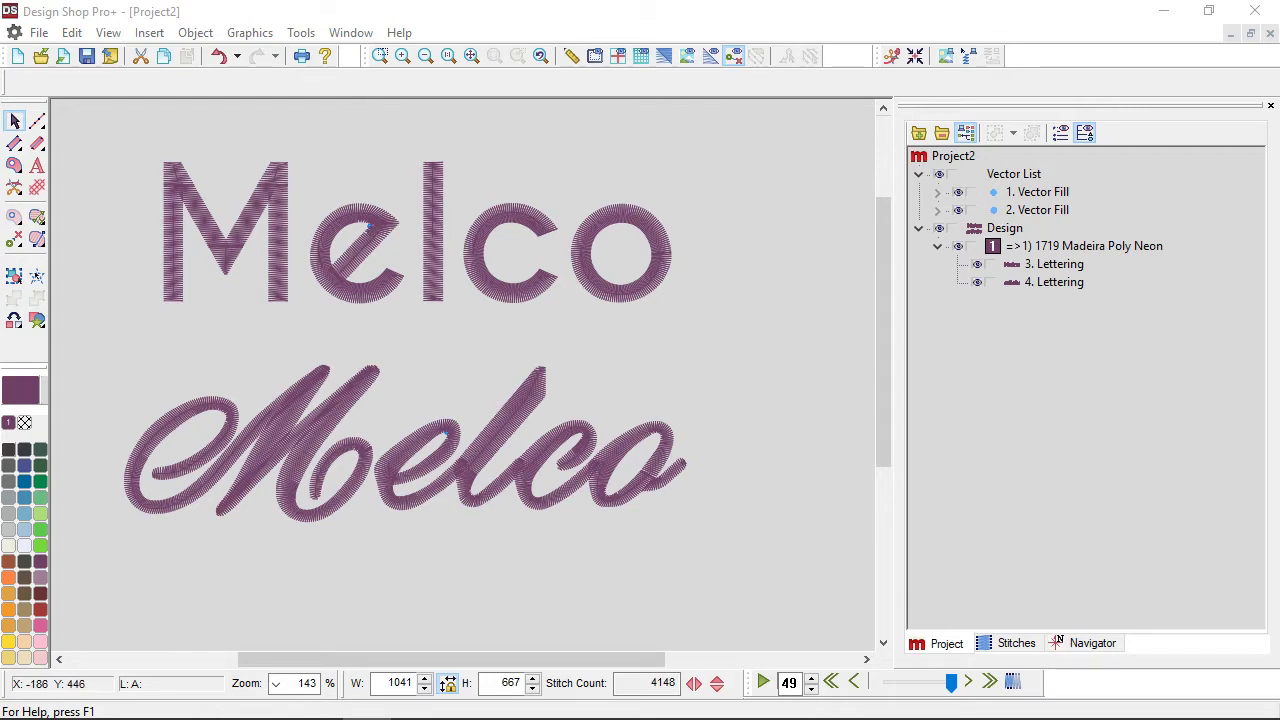
Zoom in to about 1081% on the 'e' of the upper Melco lettering.
{"action": "scroll", "coordinate": [383, 225], "scroll_direction": "up", "scroll_amount": 5}
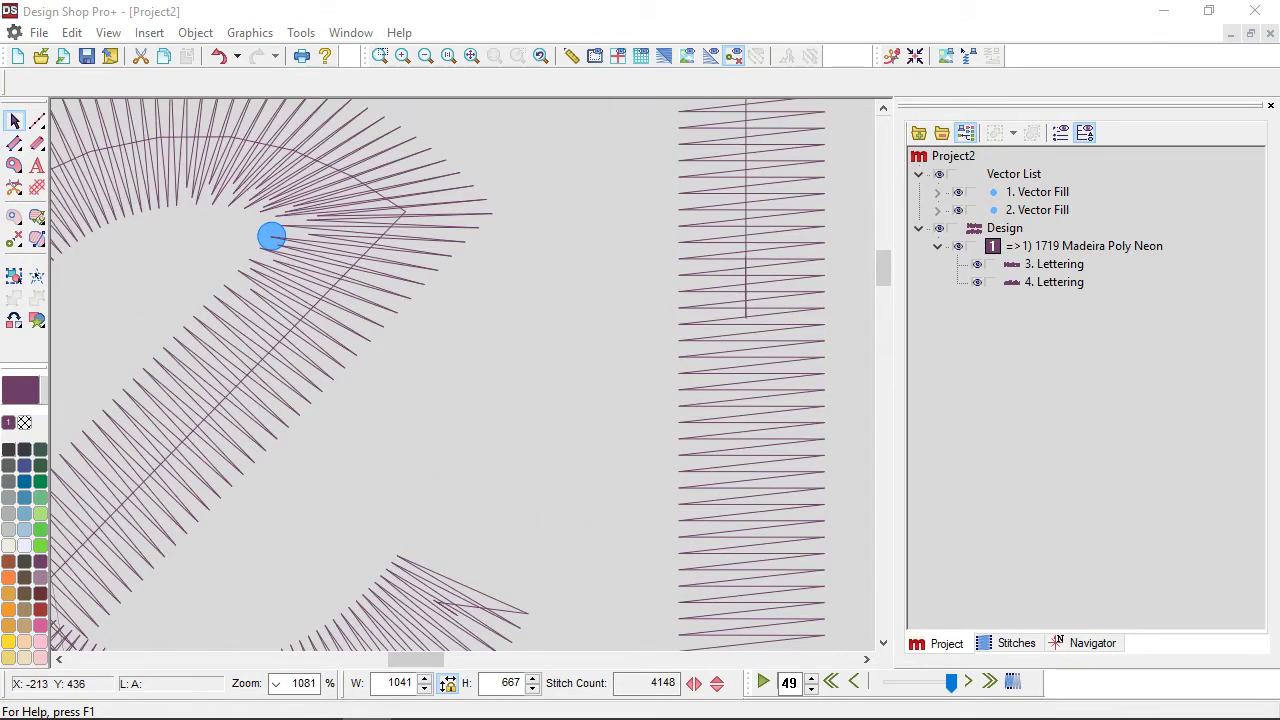
Zoom to 1621% on the inner curve by the blue circle and select the upper Melco.
{"action": "left_click_drag", "start_coordinate": [272, 236], "coordinate": [470, 370]}
{"action": "scroll", "coordinate": [470, 370], "scroll_direction": "up", "scroll_amount": 1}
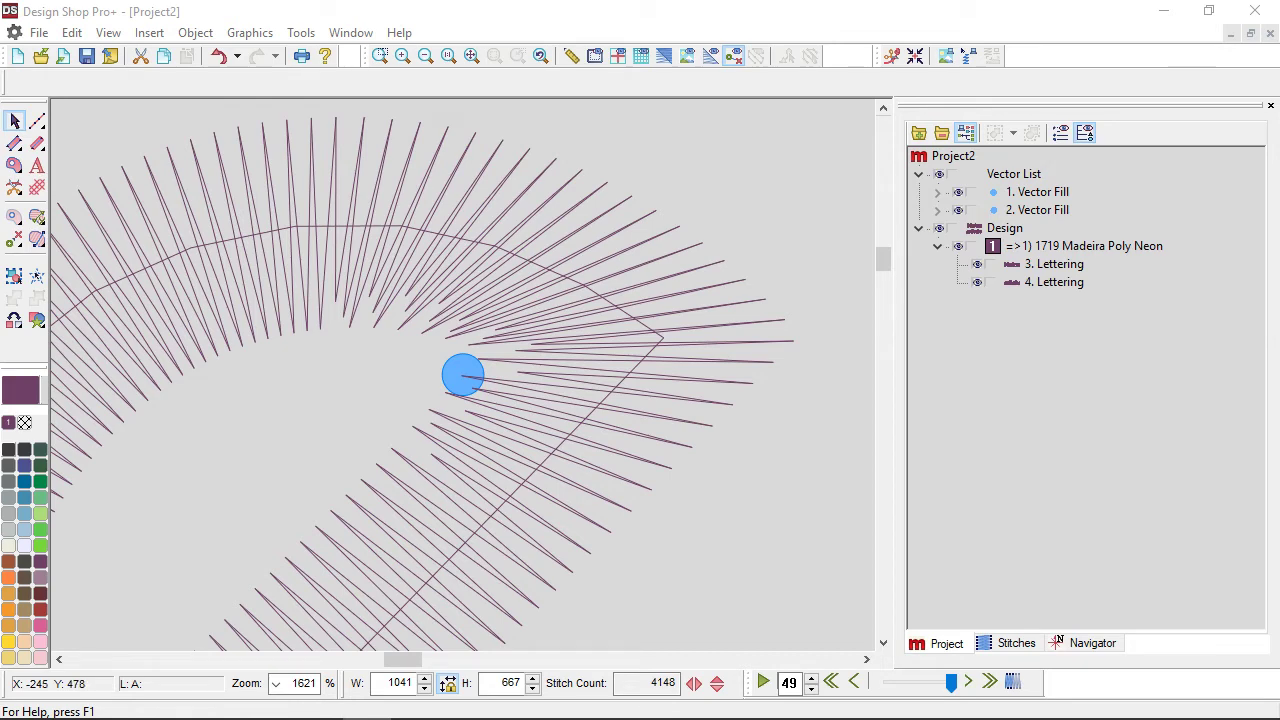
{"action": "left_click", "coordinate": [486, 229]}
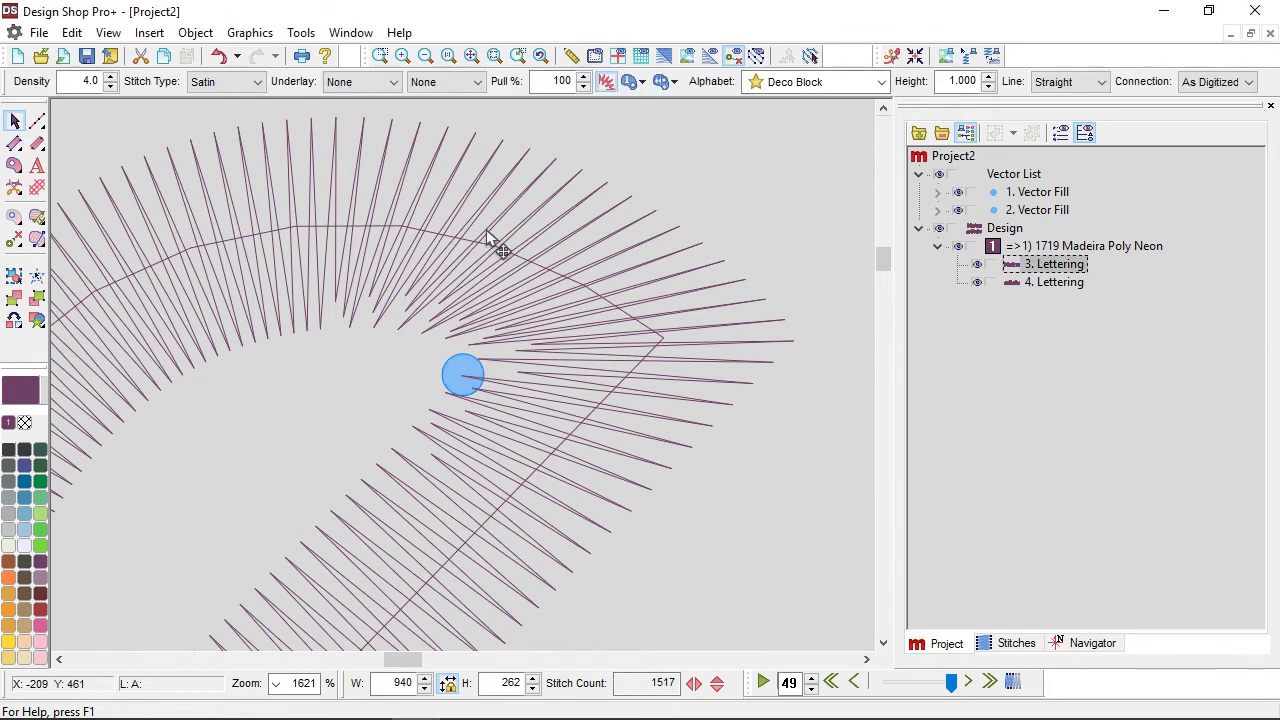
{"action": "right_click", "coordinate": [486, 229]}
{"action": "left_click", "coordinate": [545, 243]}
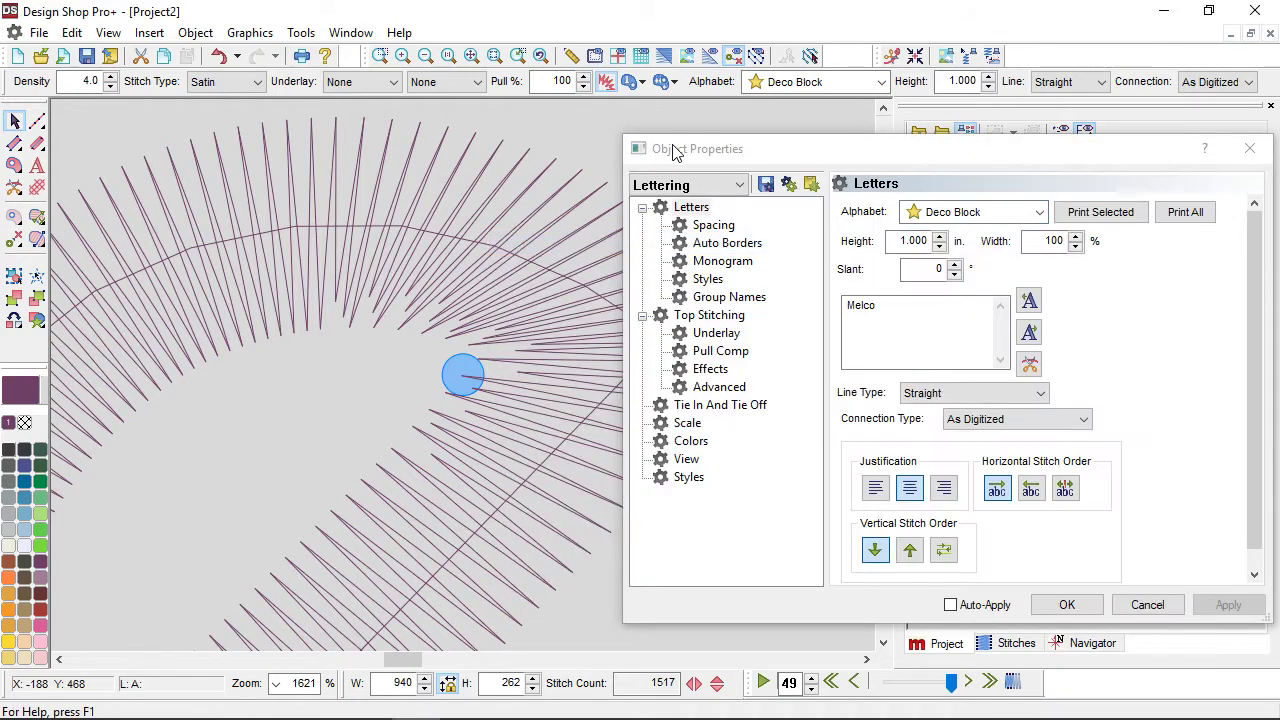
{"action": "left_click", "coordinate": [712, 316]}
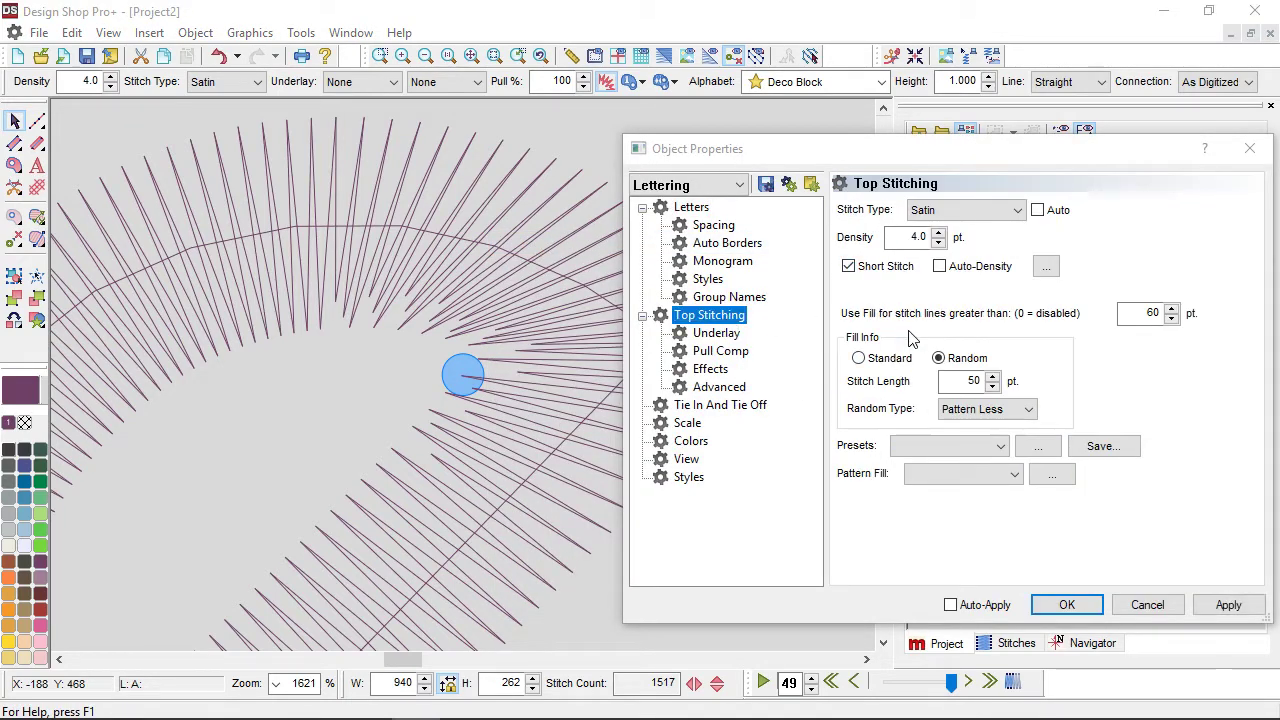
{"action": "left_click", "coordinate": [1058, 640]}
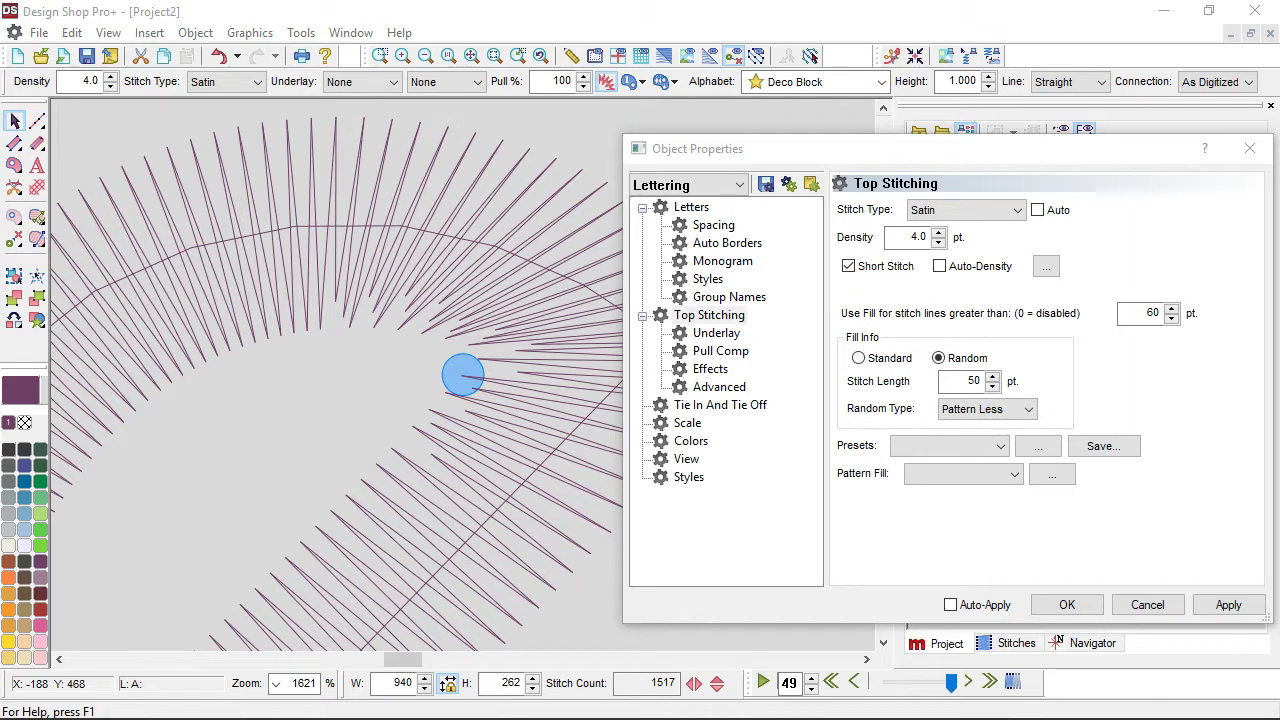
{"action": "left_click", "coordinate": [1251, 149]}
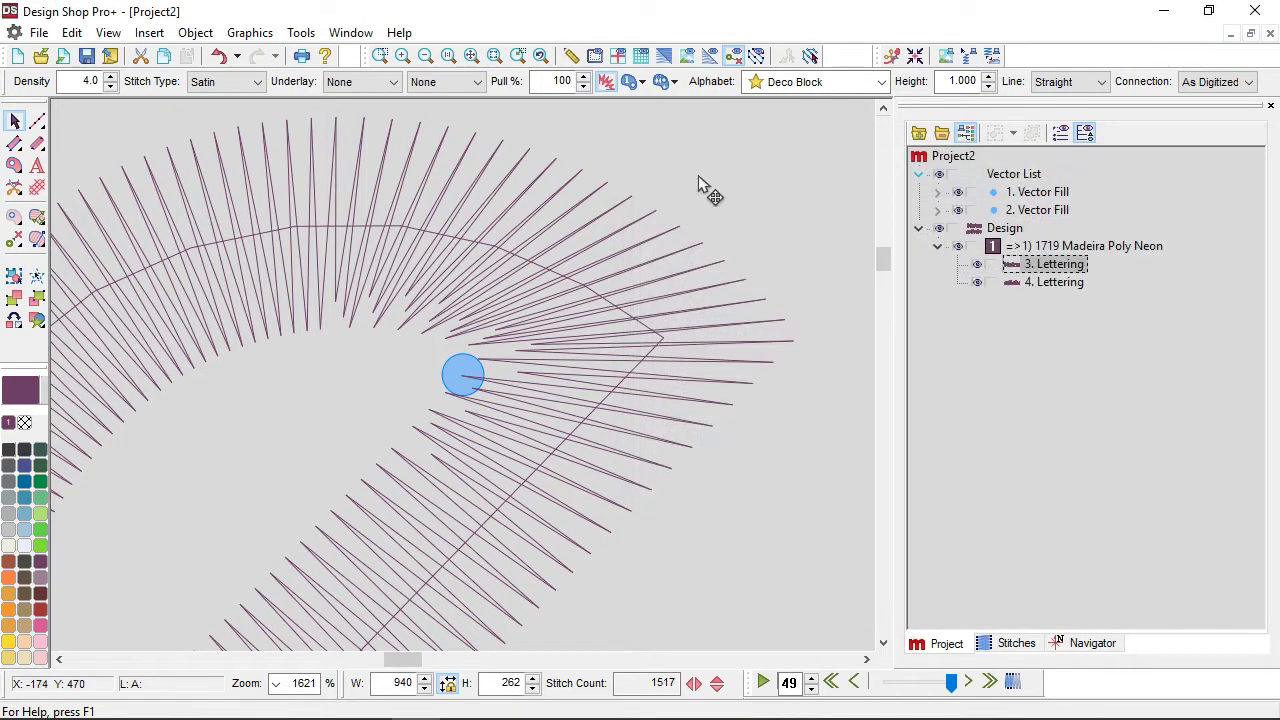
Turn off short stitches on the upper Melco lettering, then select the blue circle.
{"action": "left_click", "coordinate": [610, 86]}
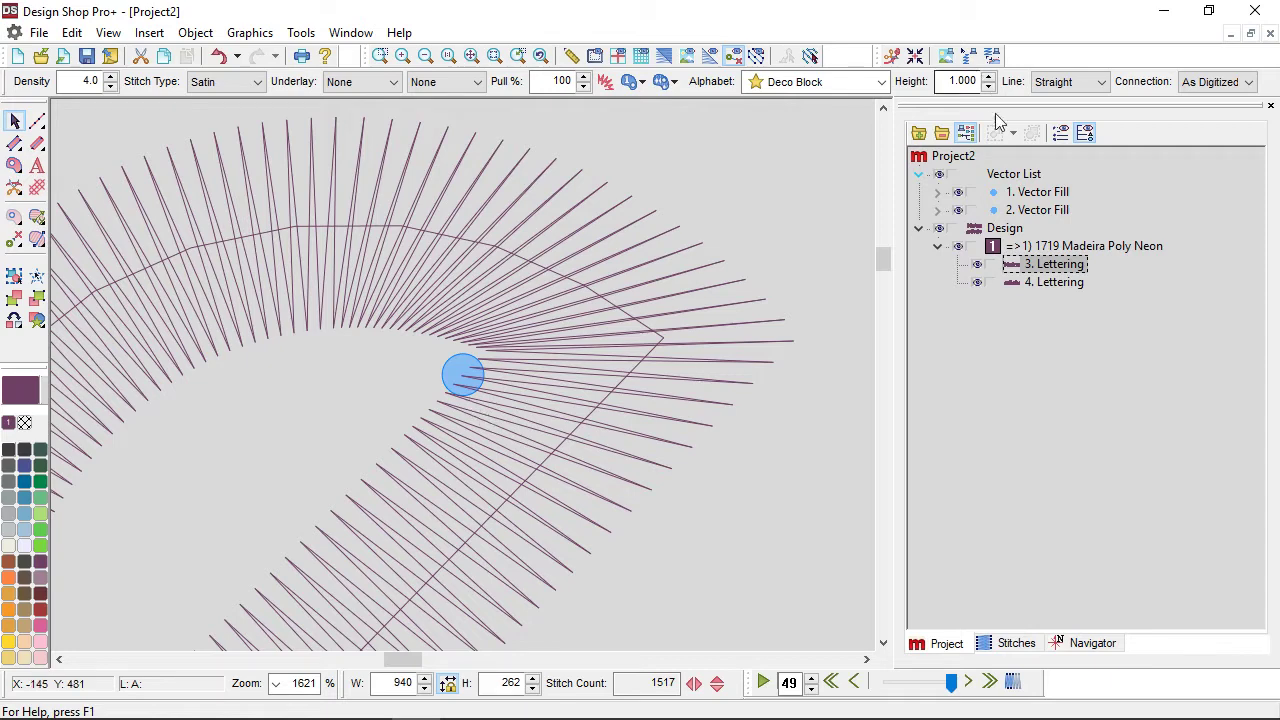
{"action": "left_click", "coordinate": [1035, 192]}
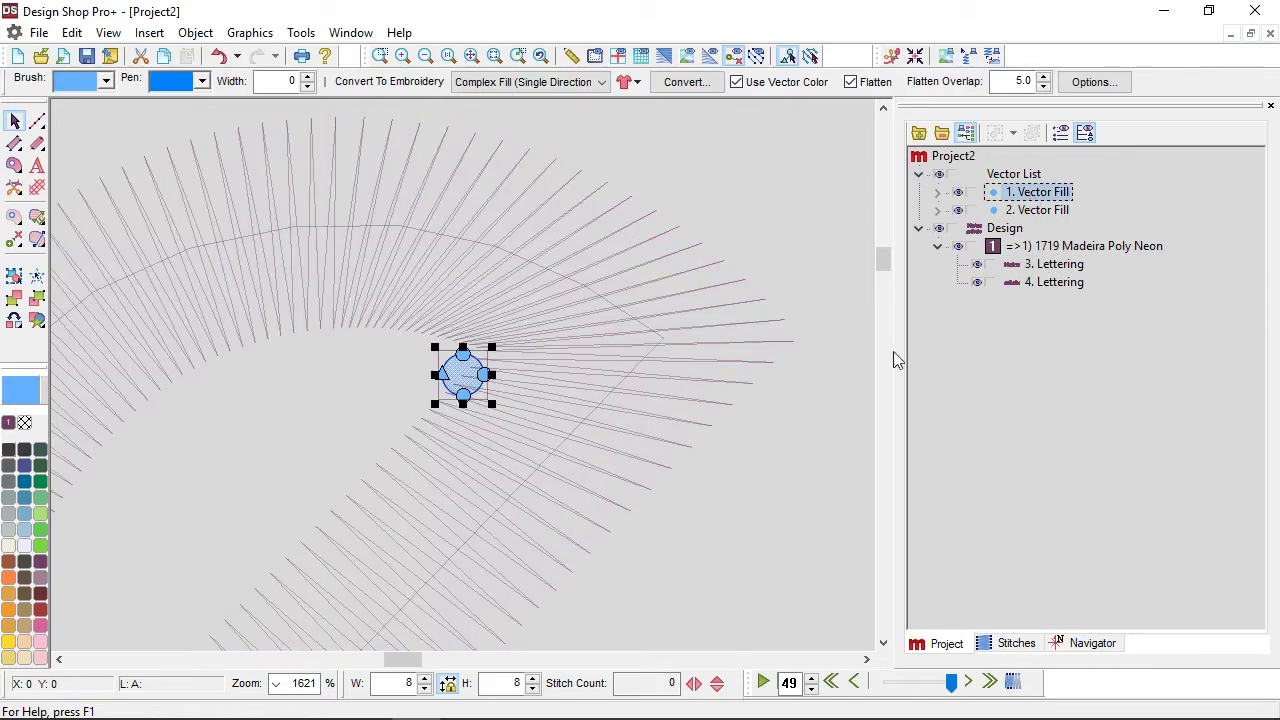
{"action": "left_click_drag", "start_coordinate": [472, 372], "coordinate": [466, 337]}
{"action": "left_click", "coordinate": [860, 556]}
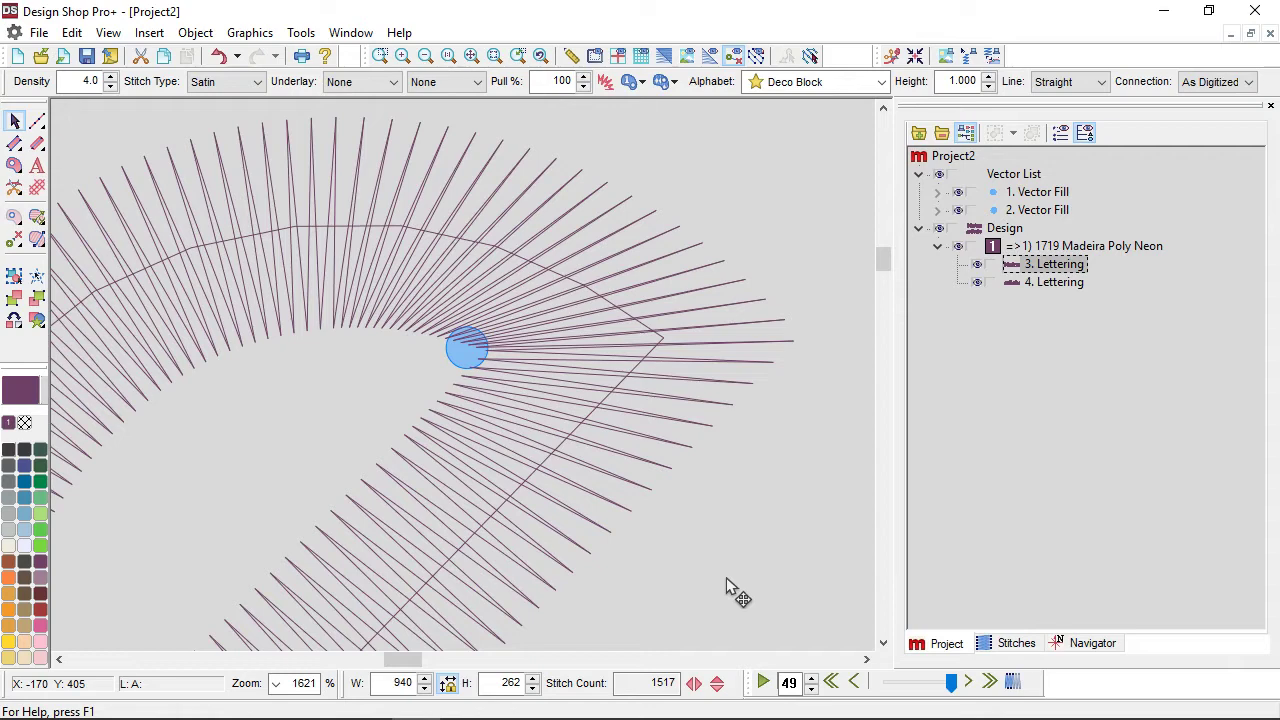
{"action": "key", "text": "ctrl+z"}
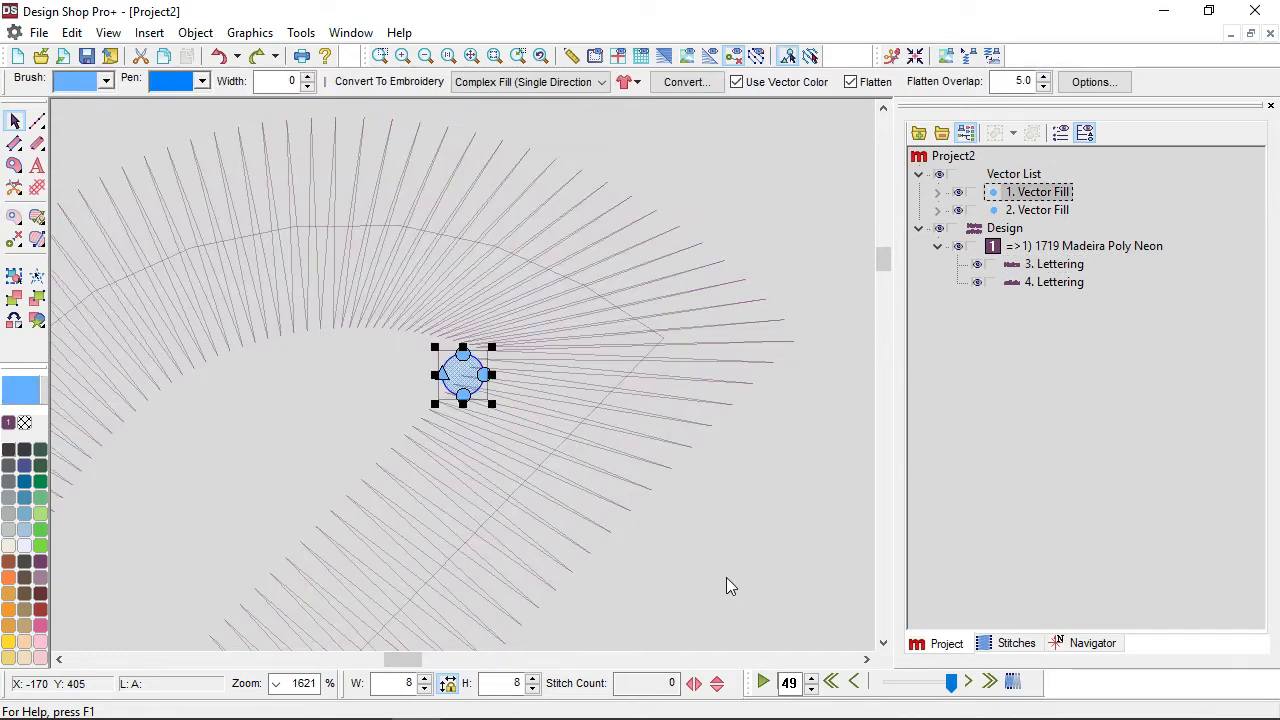
{"action": "left_click", "coordinate": [623, 368]}
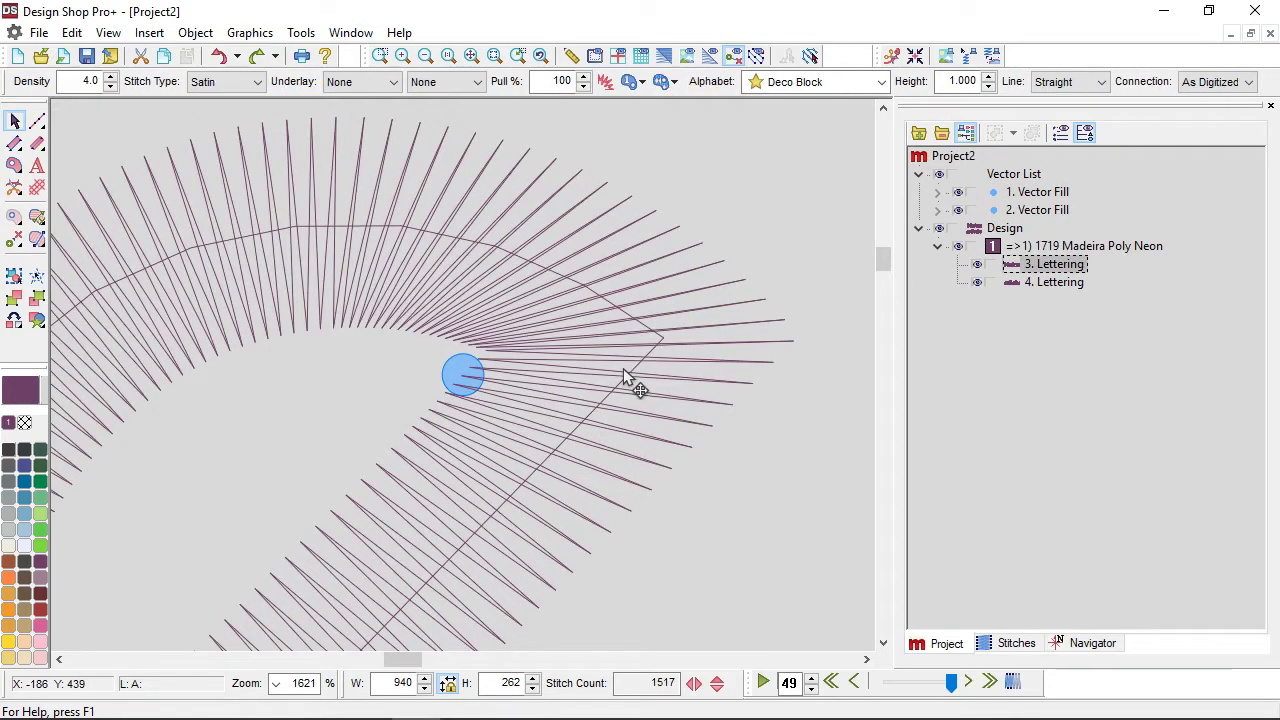
Re-enable short stitches on the upper Melco lettering.
{"action": "left_click", "coordinate": [606, 83]}
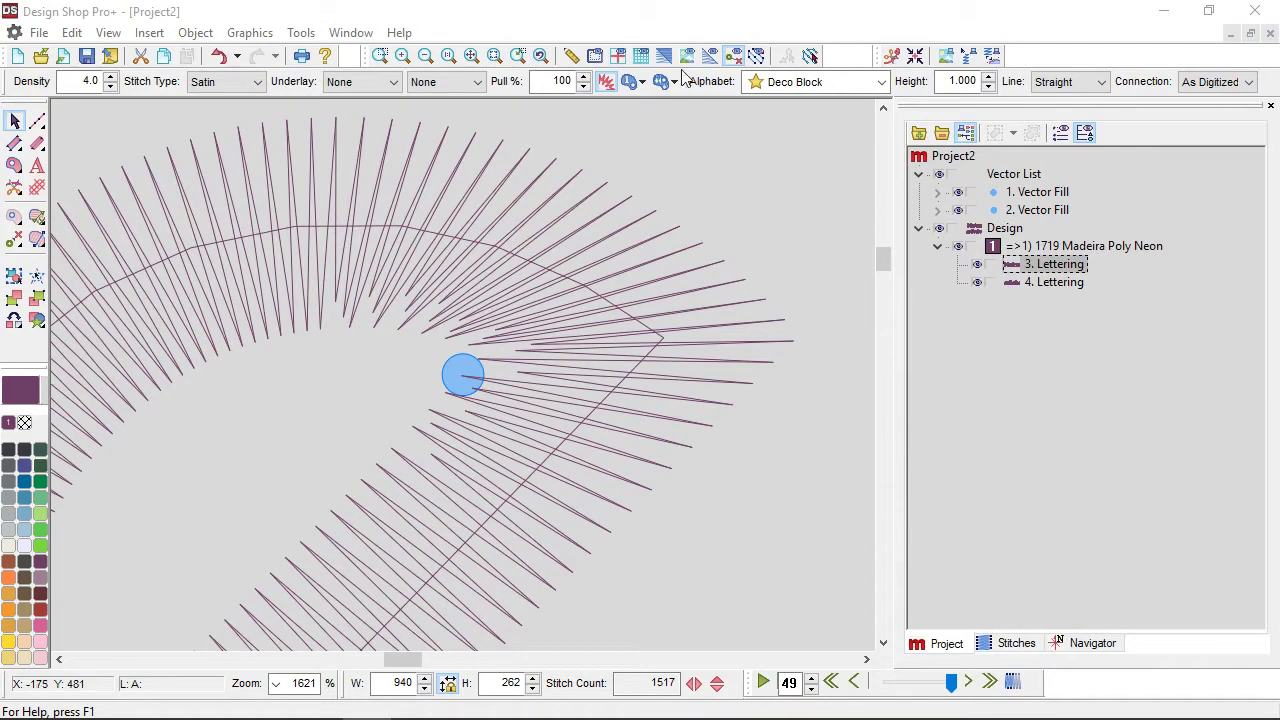
{"action": "scroll", "coordinate": [645, 338], "scroll_direction": "down", "scroll_amount": 3}
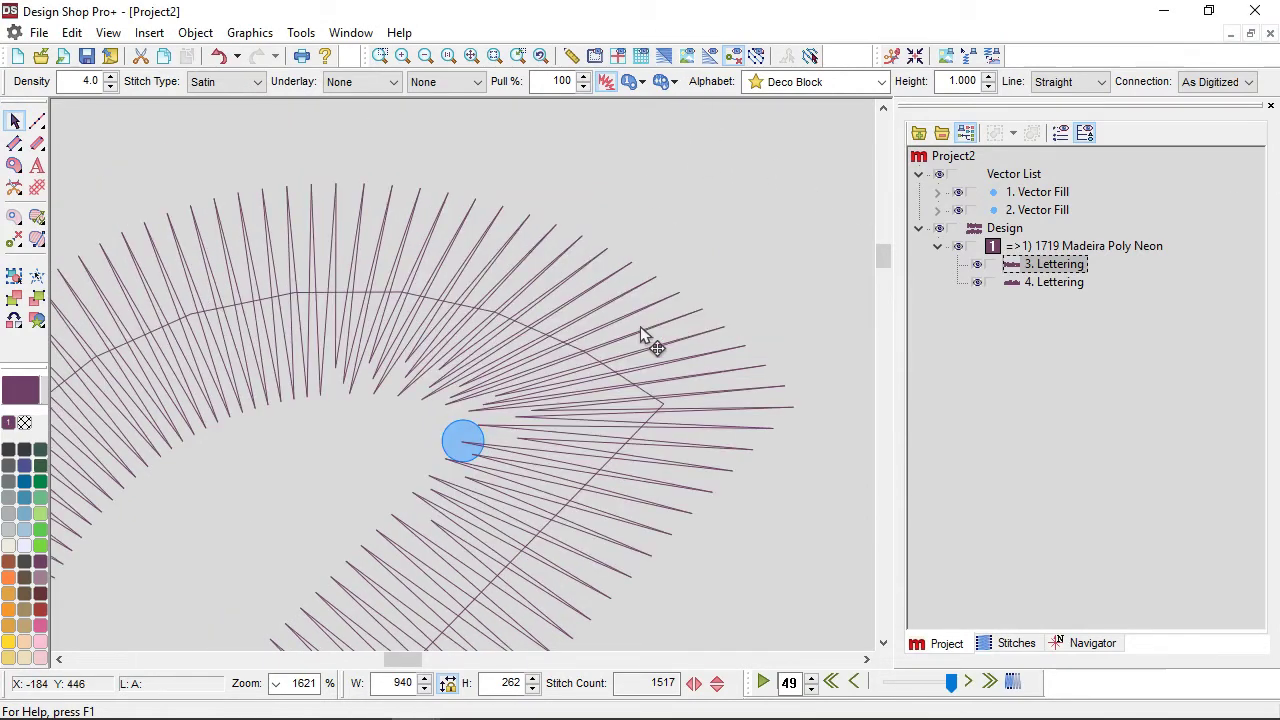
Zoom in to 2472% on the script Melco's inner curve and select that lettering.
{"action": "scroll", "coordinate": [645, 338], "scroll_direction": "down", "scroll_amount": 3}
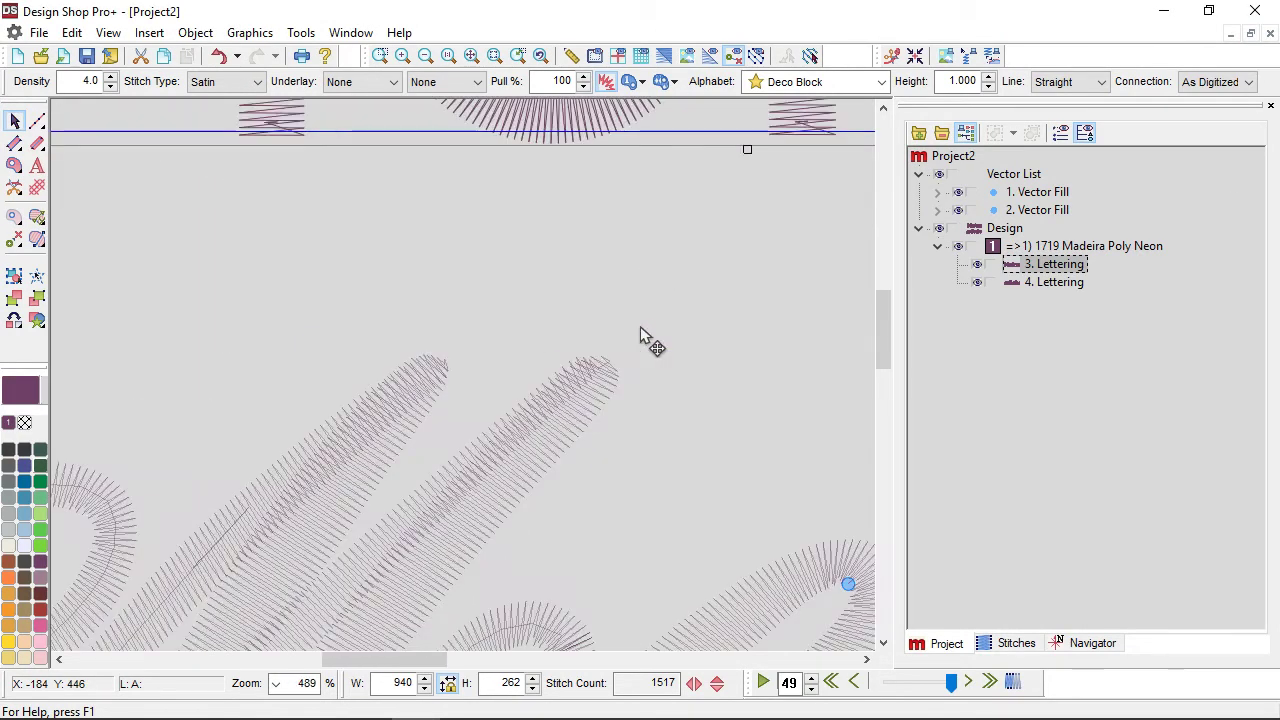
{"action": "scroll", "coordinate": [575, 599], "scroll_direction": "up", "scroll_amount": 3}
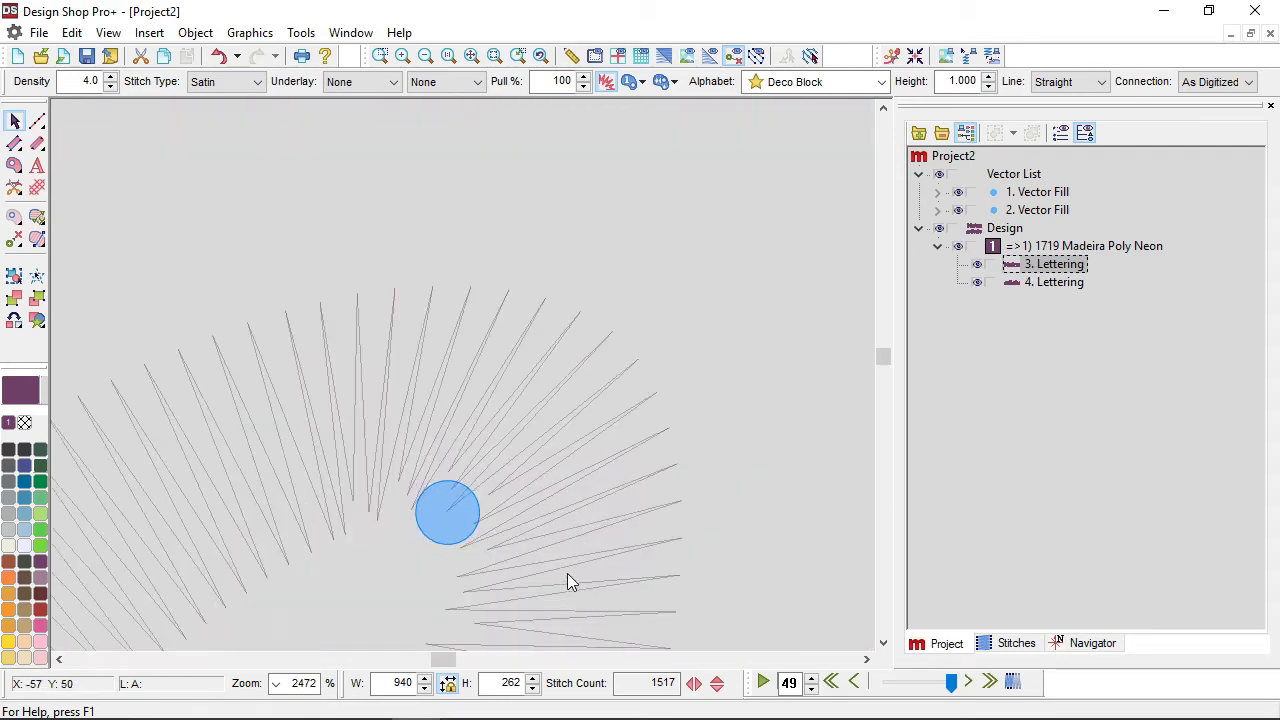
{"action": "left_click", "coordinate": [631, 416]}
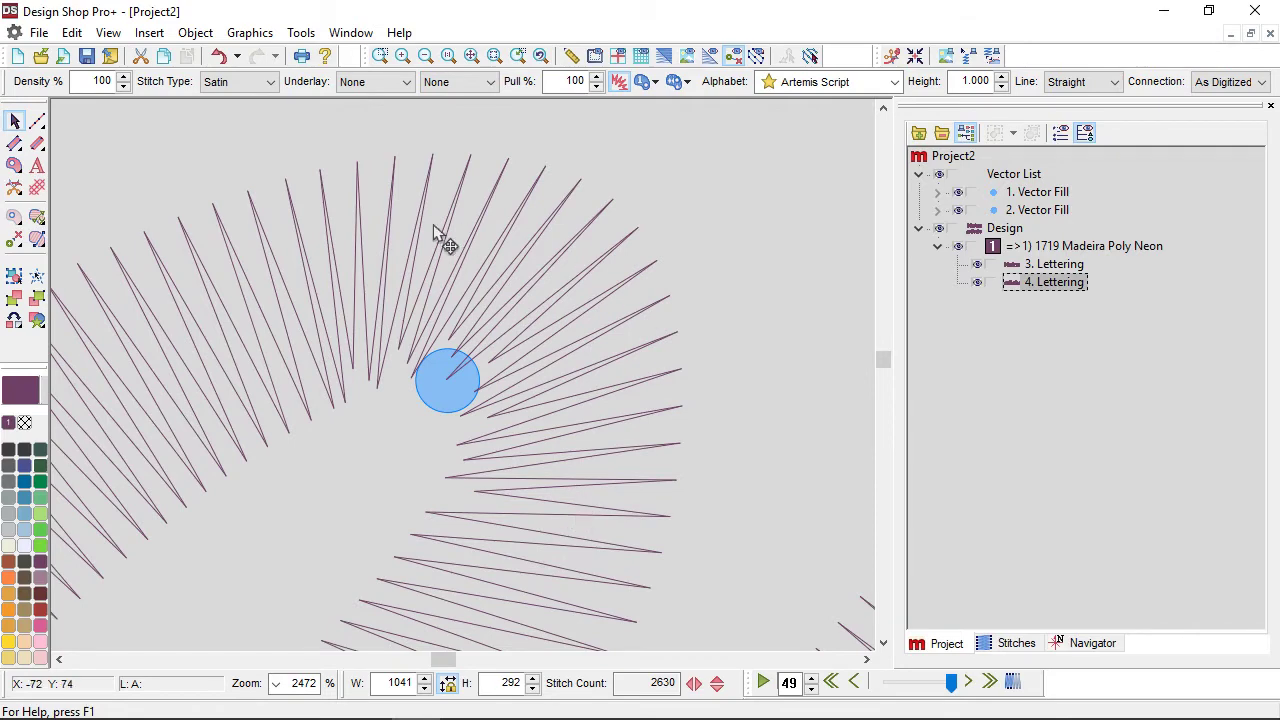
Show the script Melco's Top Stitching Advanced settings: width 150%, threshold 50%, 20 pt cutoff.
{"action": "right_click", "coordinate": [536, 383]}
{"action": "left_click", "coordinate": [614, 344]}
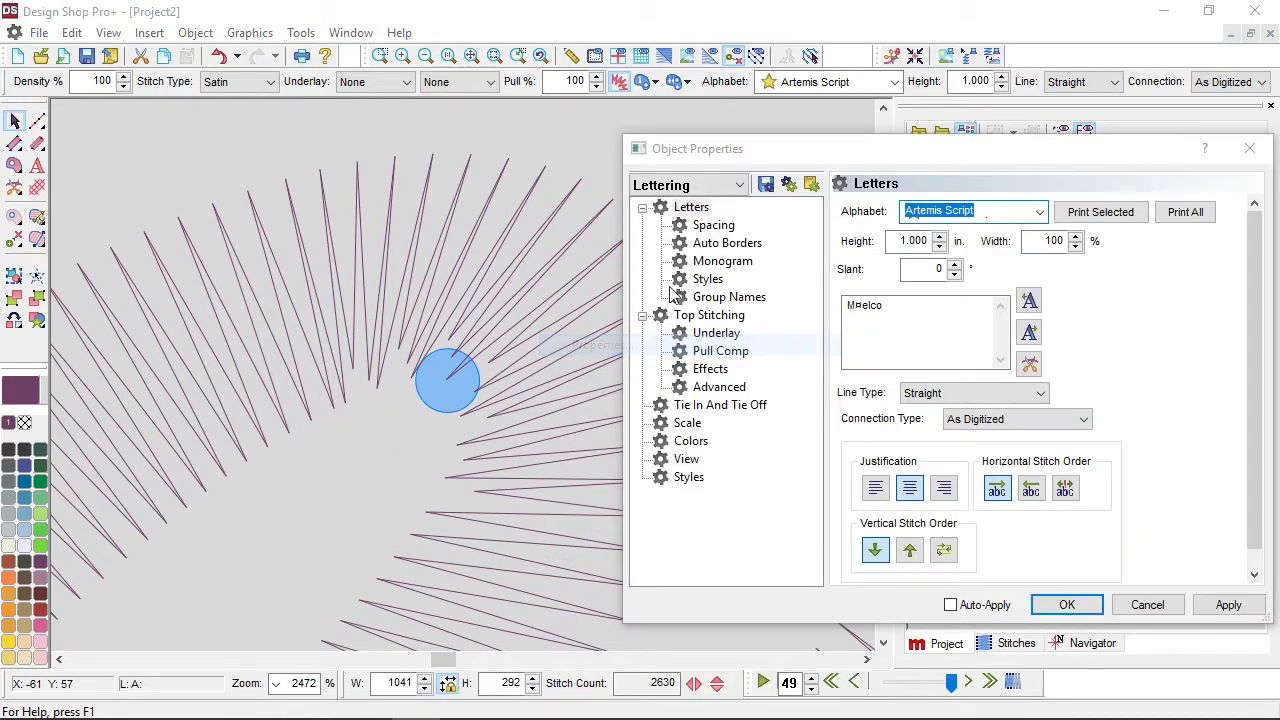
{"action": "left_click", "coordinate": [700, 316]}
{"action": "left_click", "coordinate": [849, 266]}
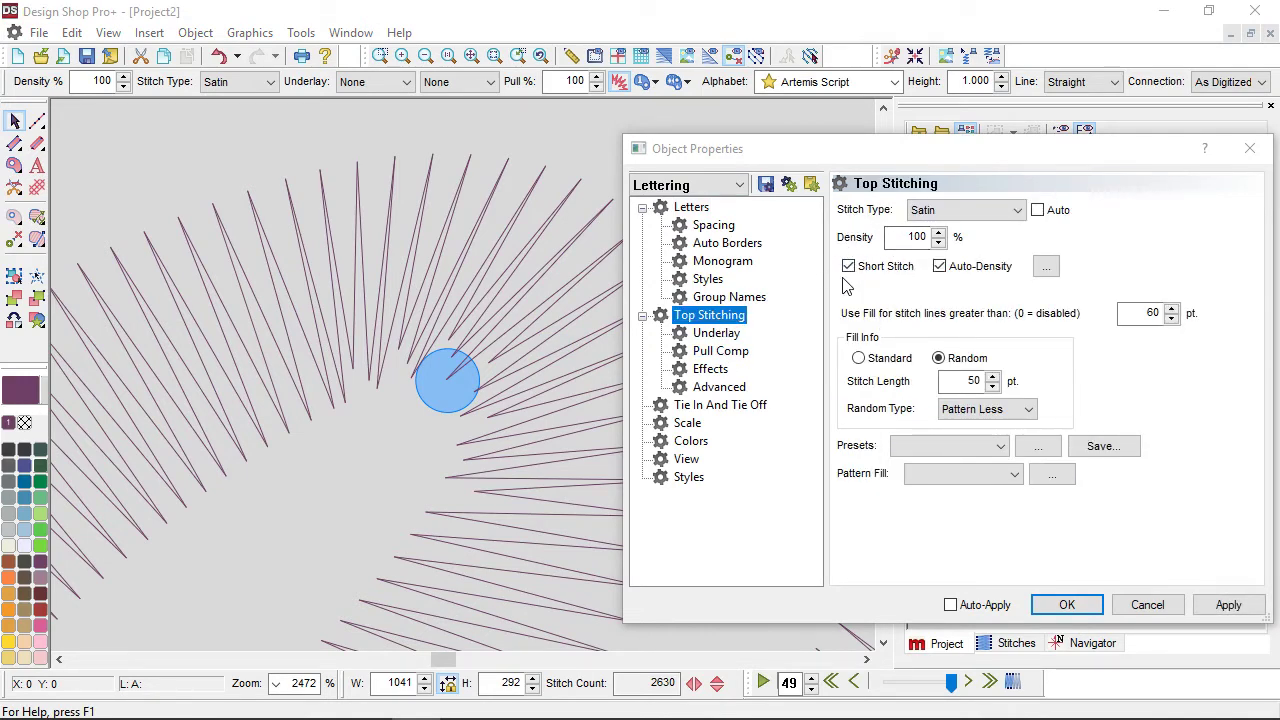
{"action": "left_click", "coordinate": [716, 388]}
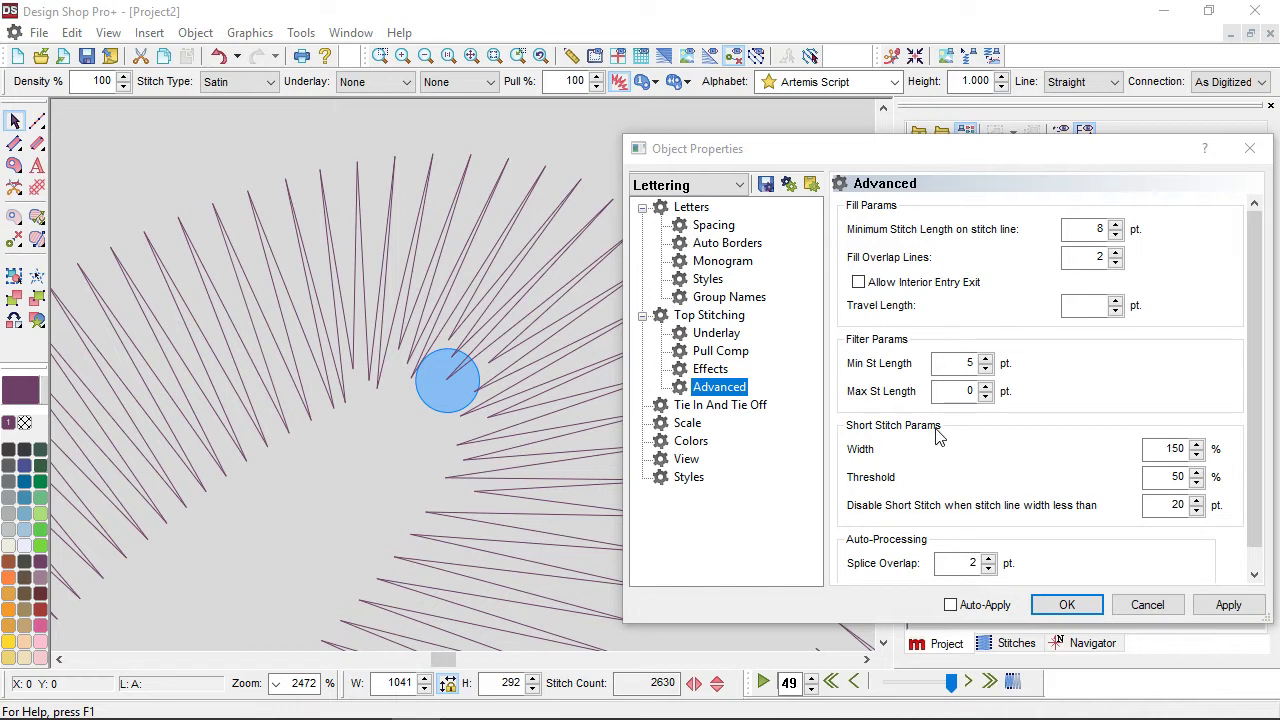
Set the script Melco's short-stitch width to 175% and apply it.
{"action": "left_click", "coordinate": [1160, 450]}
{"action": "type", "text": "175"}
{"action": "left_click", "coordinate": [1250, 610]}
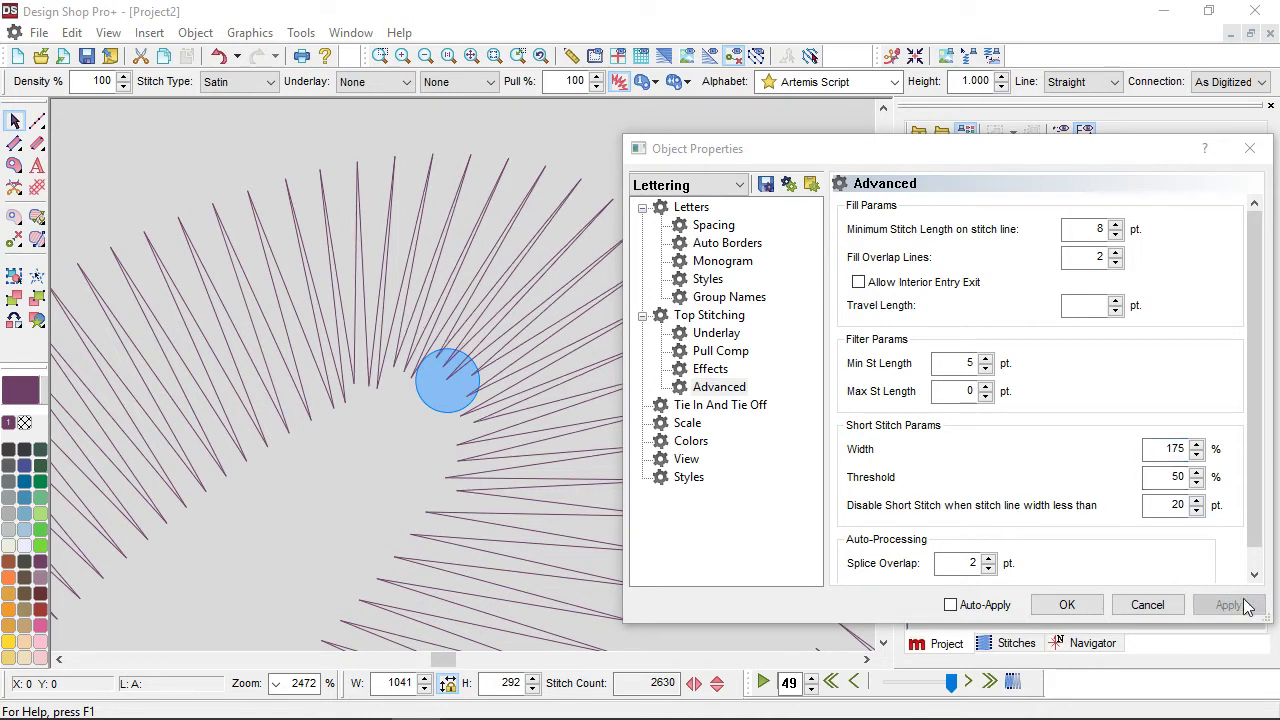
Change the short-stitch width to 145%, apply it, and select the 50% threshold value.
{"action": "double_click", "coordinate": [1175, 450]}
{"action": "type", "text": "167"}
{"action": "double_click", "coordinate": [1175, 450]}
{"action": "type", "text": "145"}
{"action": "left_click", "coordinate": [1228, 606]}
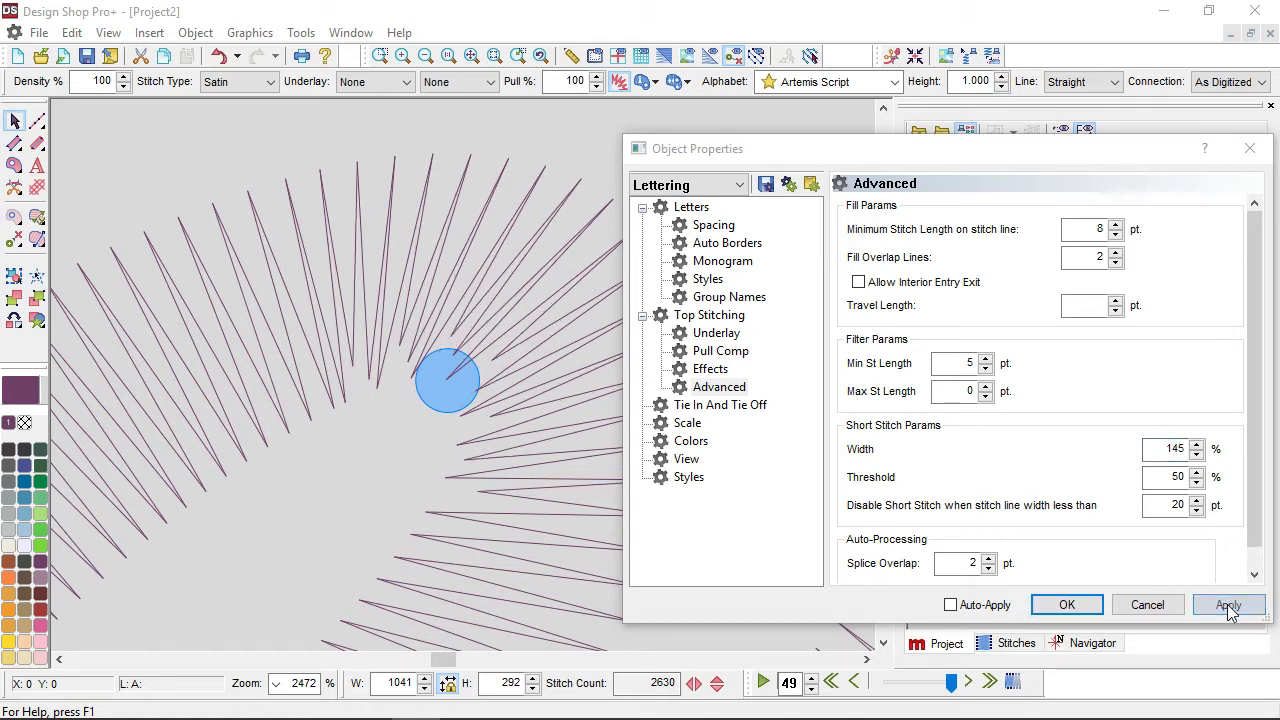
{"action": "double_click", "coordinate": [1170, 477]}
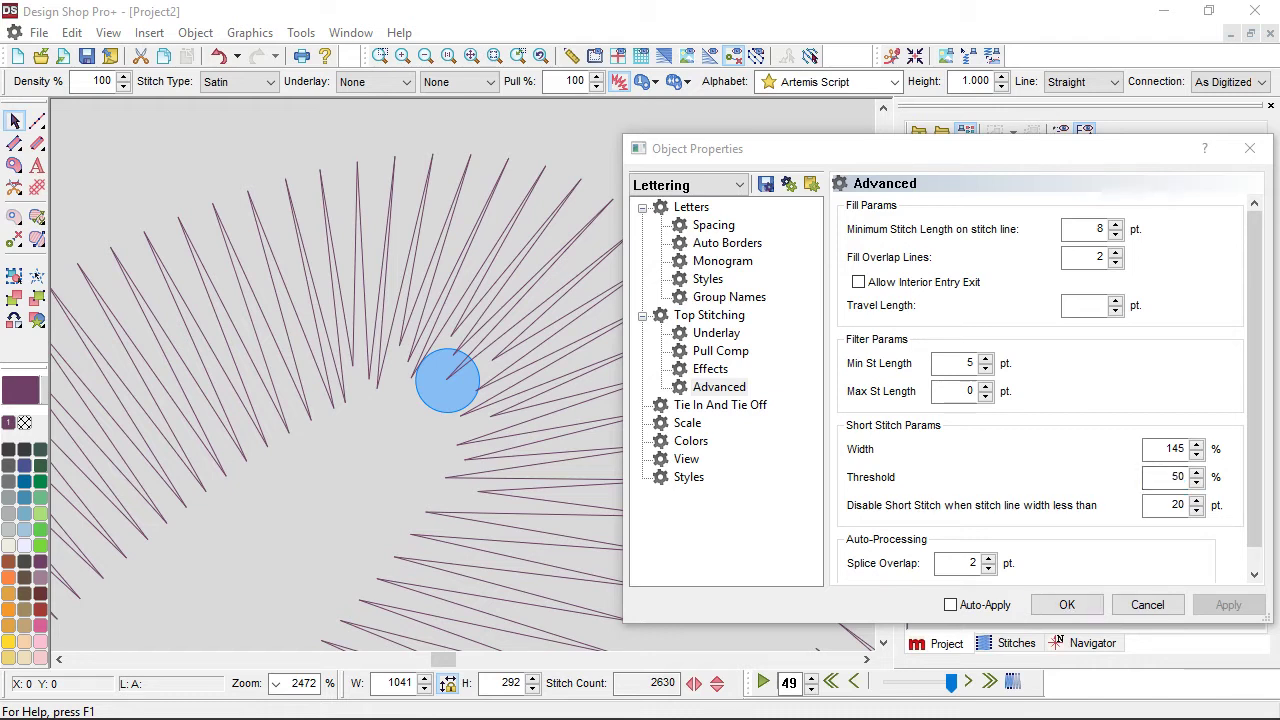
{"action": "mouse_move", "coordinate": [248, 192]}
{"action": "left_mouse_down"}
{"action": "mouse_move", "coordinate": [253, 171]}
{"action": "mouse_move", "coordinate": [287, 181]}
{"action": "left_mouse_up"}
{"action": "mouse_move", "coordinate": [343, 410]}
{"action": "left_mouse_down"}
{"action": "mouse_move", "coordinate": [350, 429]}
{"action": "mouse_move", "coordinate": [352, 418]}
{"action": "left_mouse_up"}
{"action": "mouse_move", "coordinate": [1210, 450]}
{"action": "left_mouse_down"}
{"action": "mouse_move", "coordinate": [1136, 466]}
{"action": "mouse_move", "coordinate": [1218, 458]}
{"action": "left_mouse_up"}
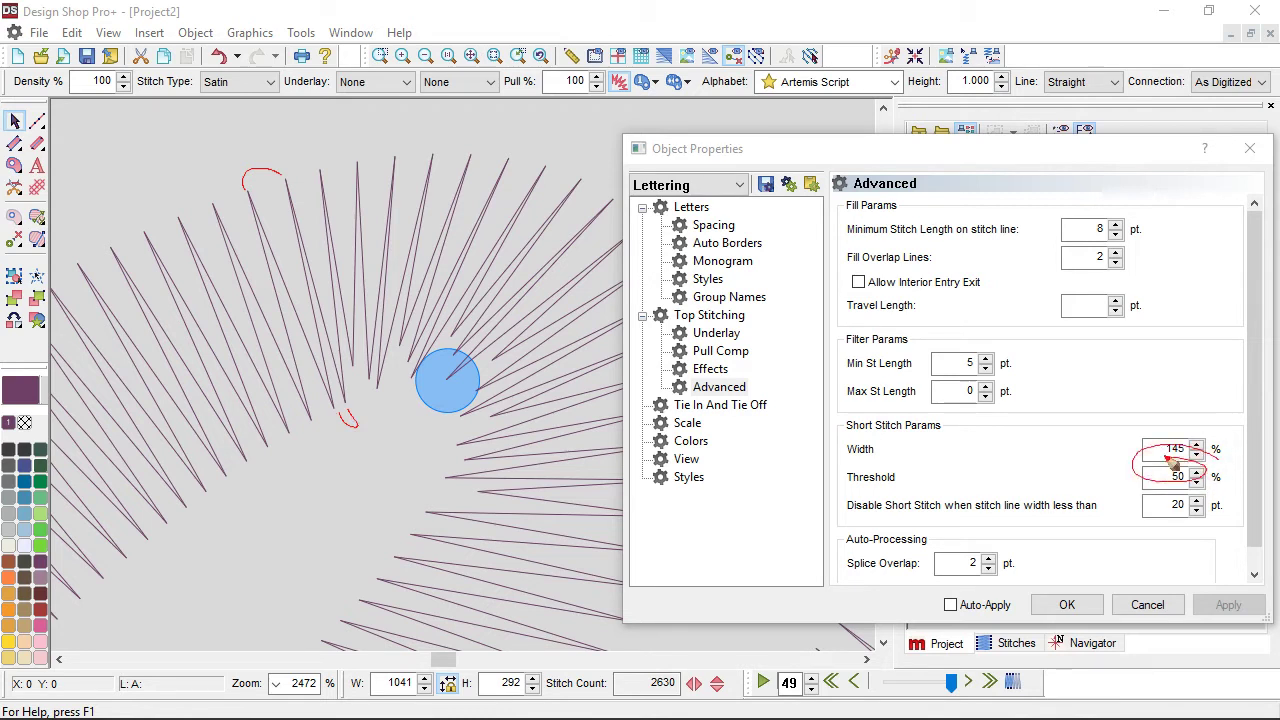
{"action": "key", "text": "Escape"}
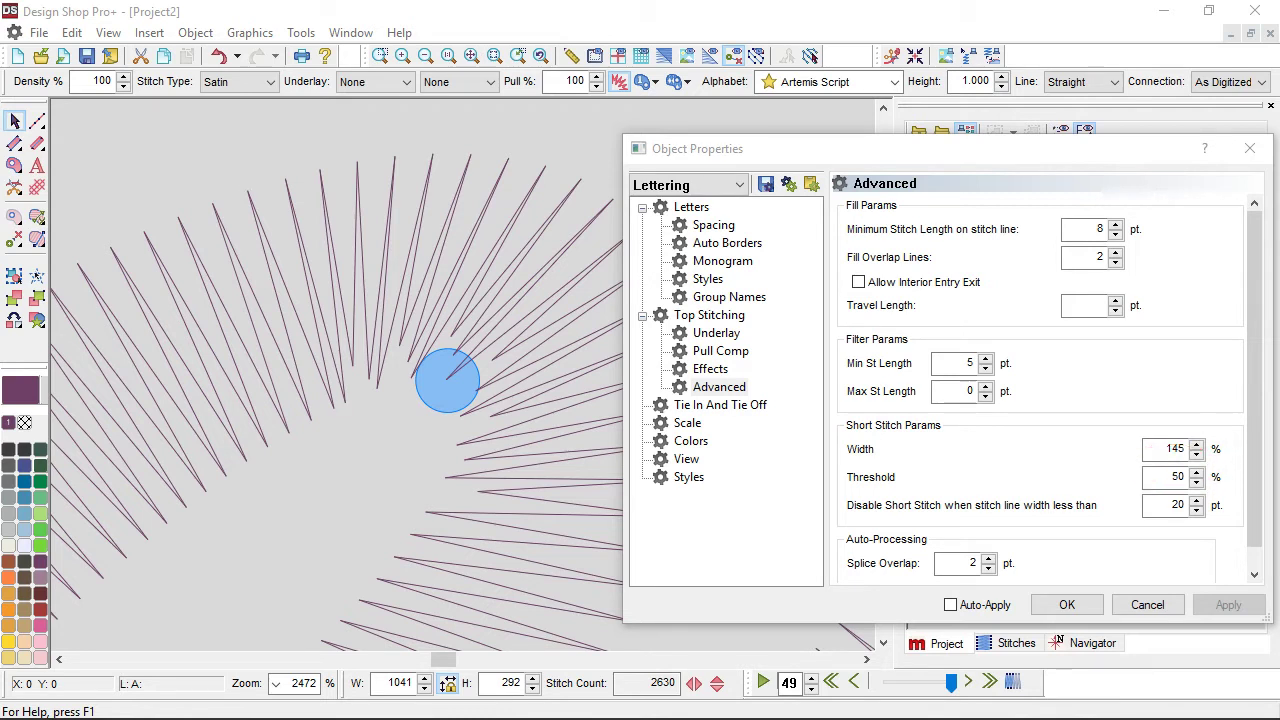